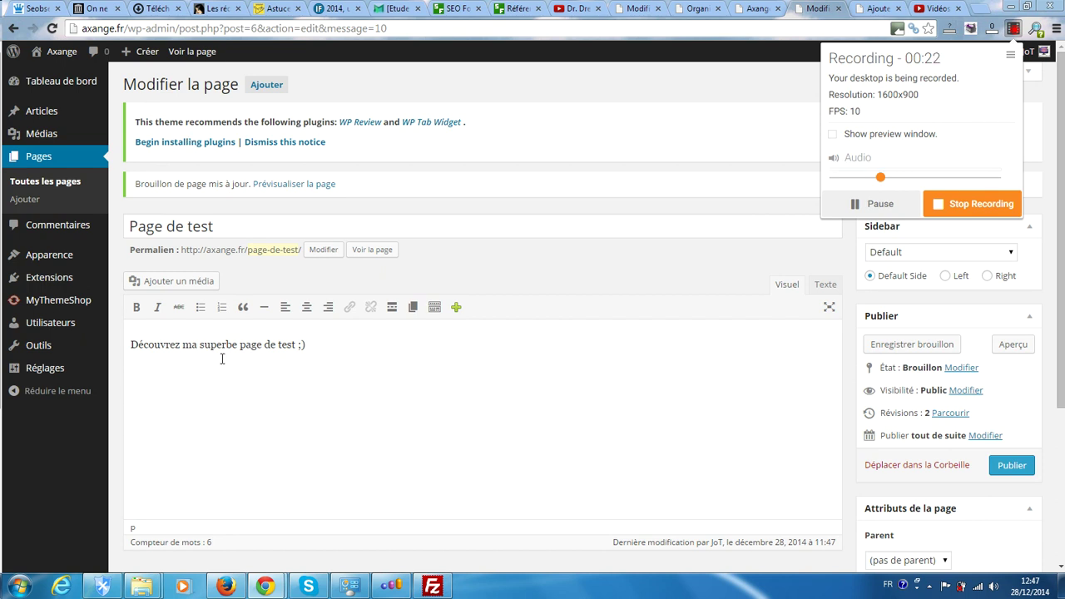
Start a Bouton Bleu shortcode on the empty line below the page's introductory sentence.
{"action": "left_click", "coordinate": [148, 366]}
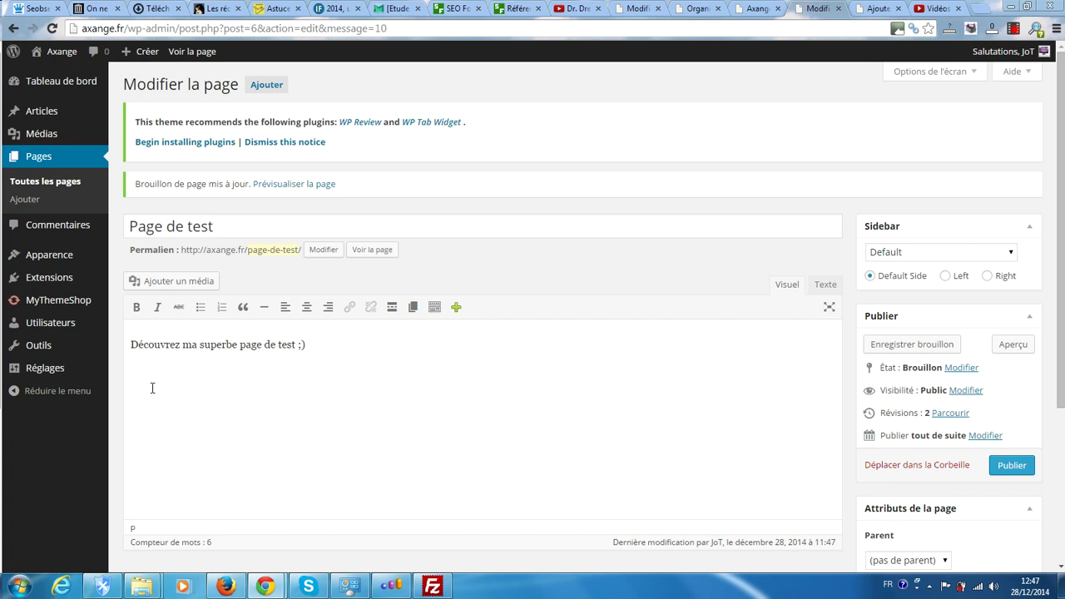
{"action": "left_click", "coordinate": [455, 308]}
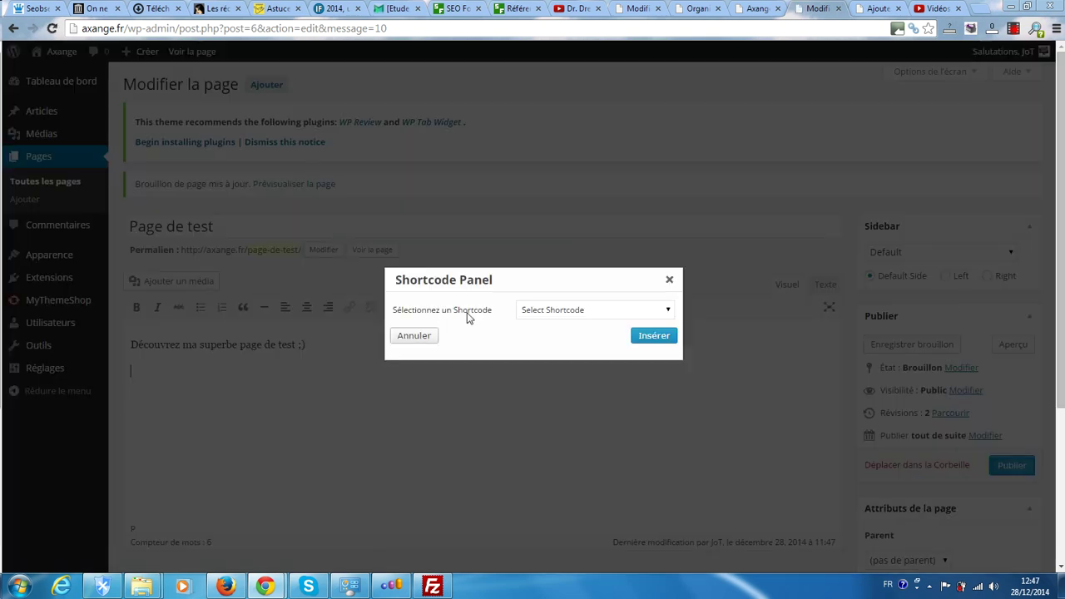
{"action": "left_click", "coordinate": [580, 311]}
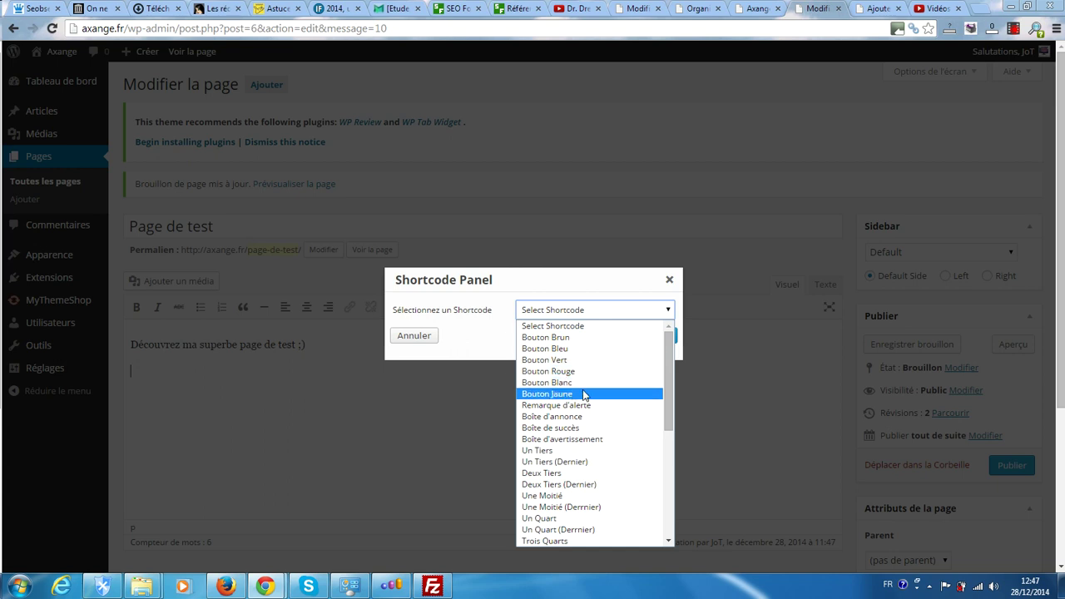
{"action": "left_click", "coordinate": [566, 349]}
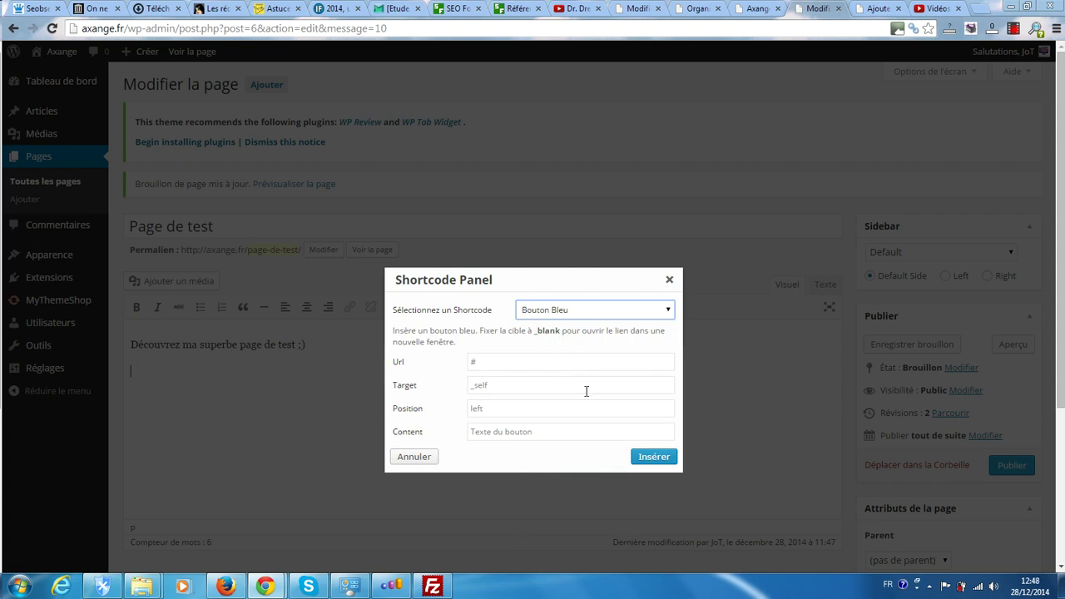
{"action": "left_click", "coordinate": [496, 362]}
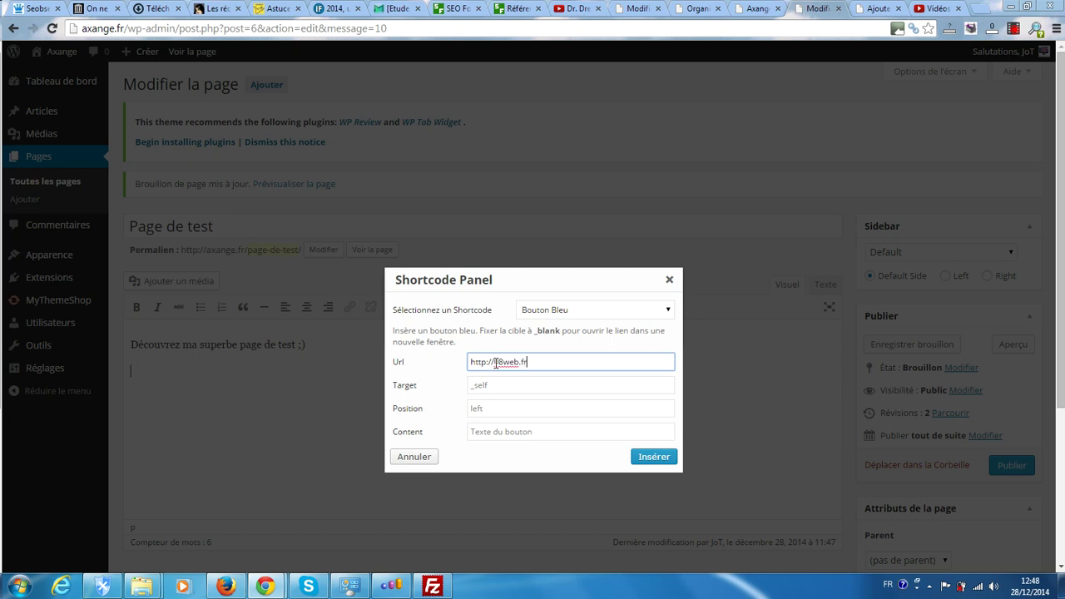
{"action": "key", "text": "Tab"}
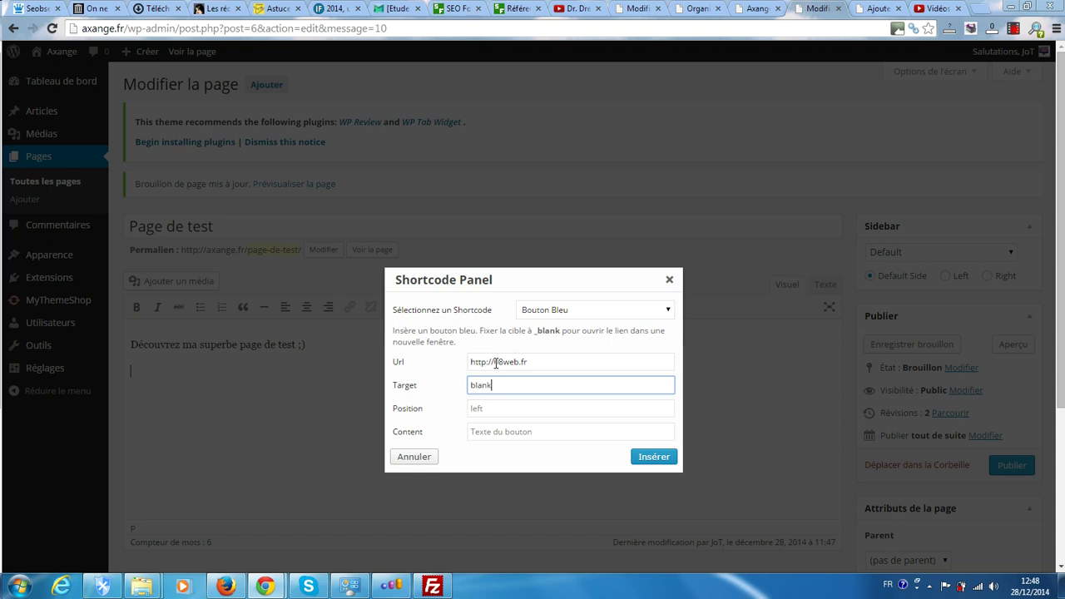
{"action": "key", "text": "Tab"}
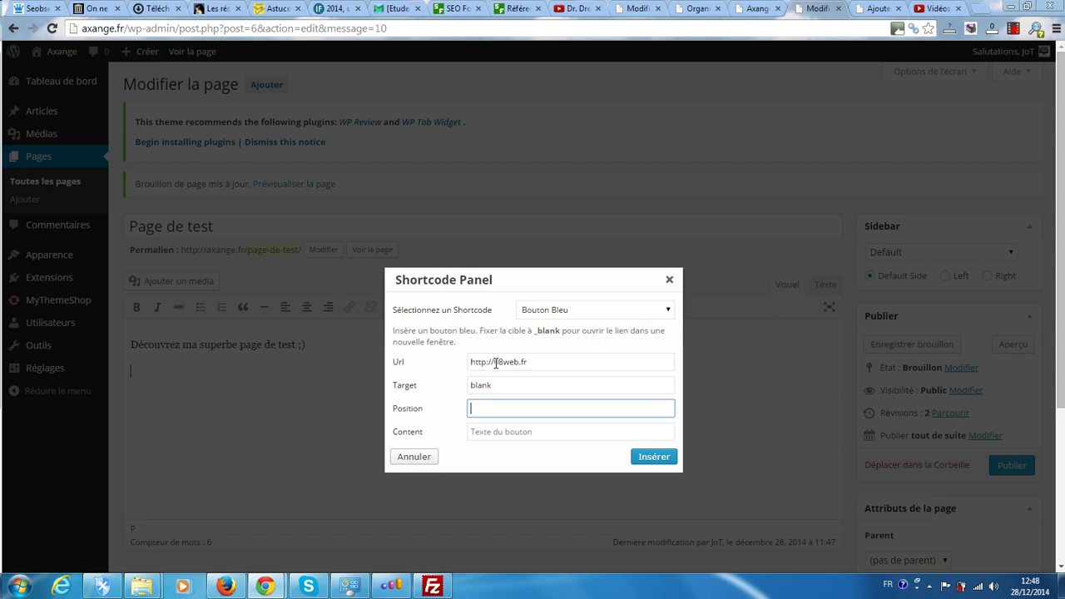
{"action": "type", "text": "center"}
{"action": "key", "text": "Tab"}
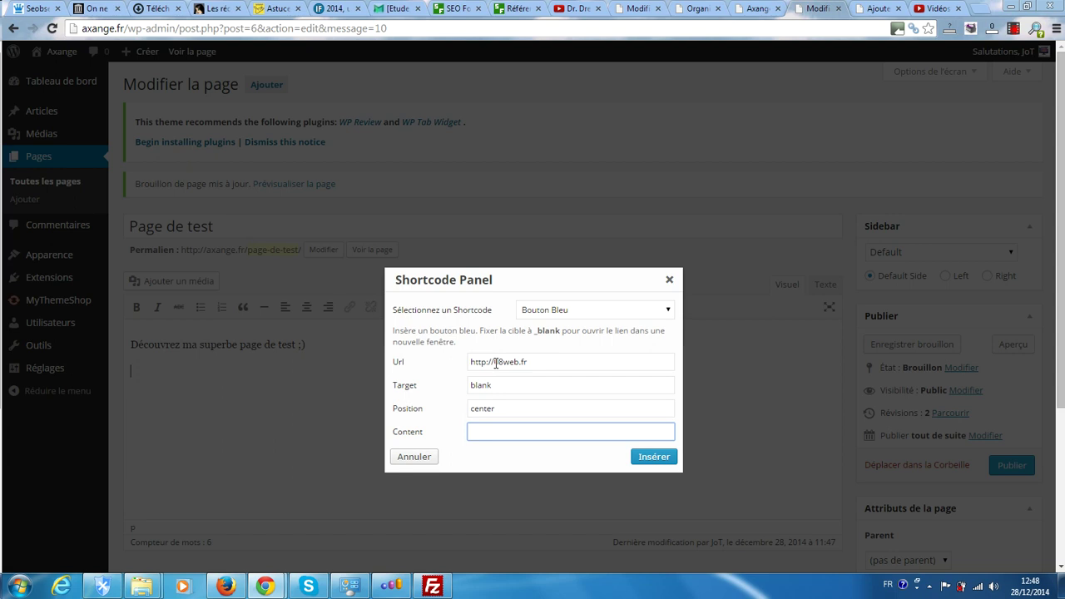
{"action": "type", "text": "Mon bouton"}
{"action": "left_click", "coordinate": [653, 460]}
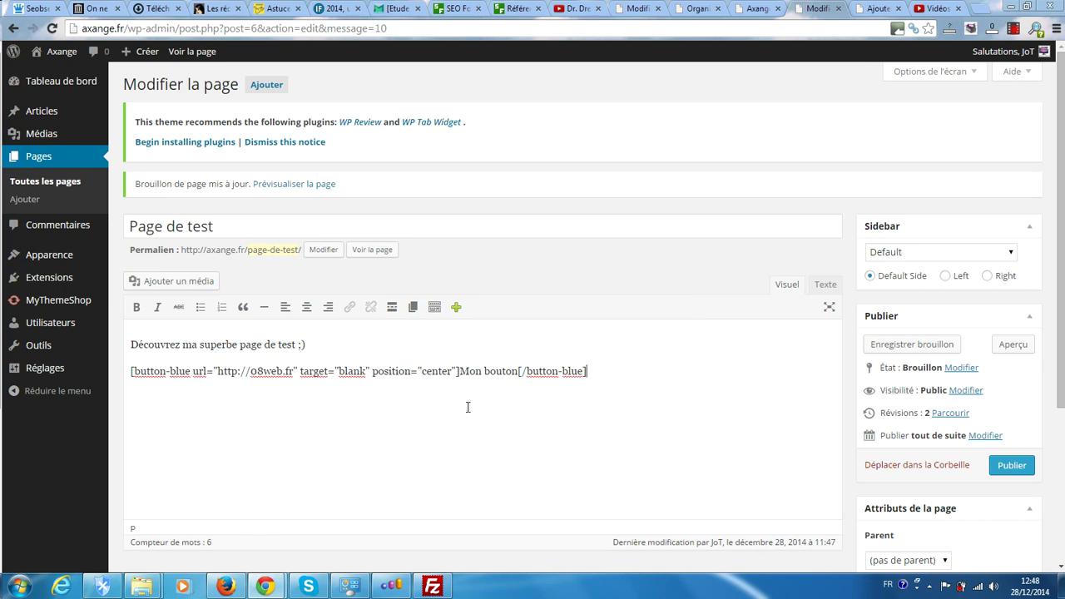
Save the page draft and view the page in a separate tab.
{"action": "left_click", "coordinate": [901, 346]}
{"action": "middle_click", "coordinate": [368, 252]}
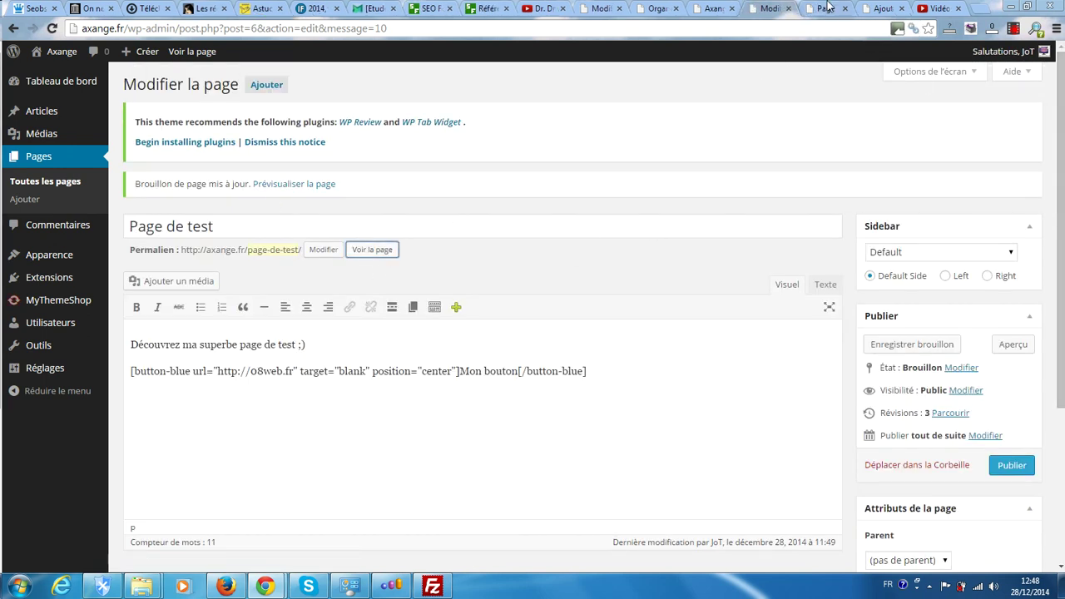
{"action": "left_click", "coordinate": [828, 7]}
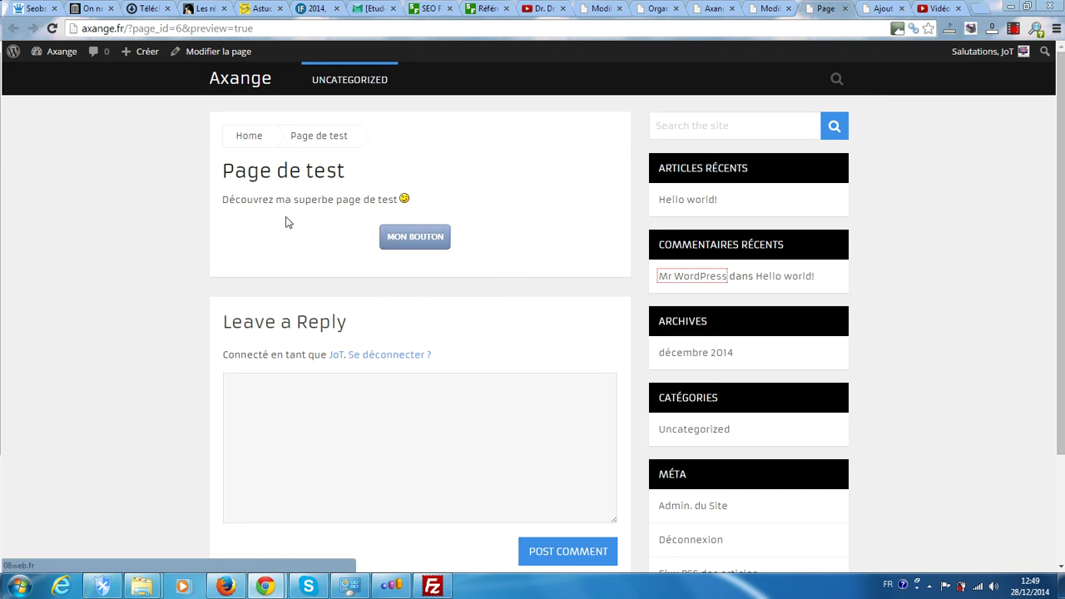
Test the link of the "Mon bouton" button, close the site it opens and return to the page editor.
{"action": "left_click", "coordinate": [412, 241]}
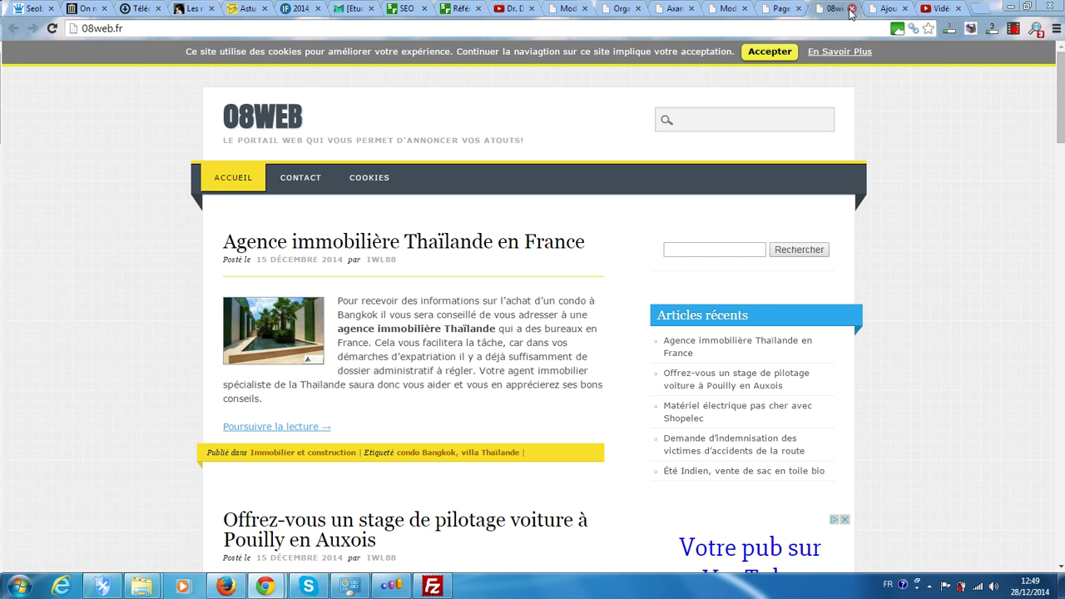
{"action": "left_click", "coordinate": [852, 9]}
{"action": "left_click", "coordinate": [727, 8]}
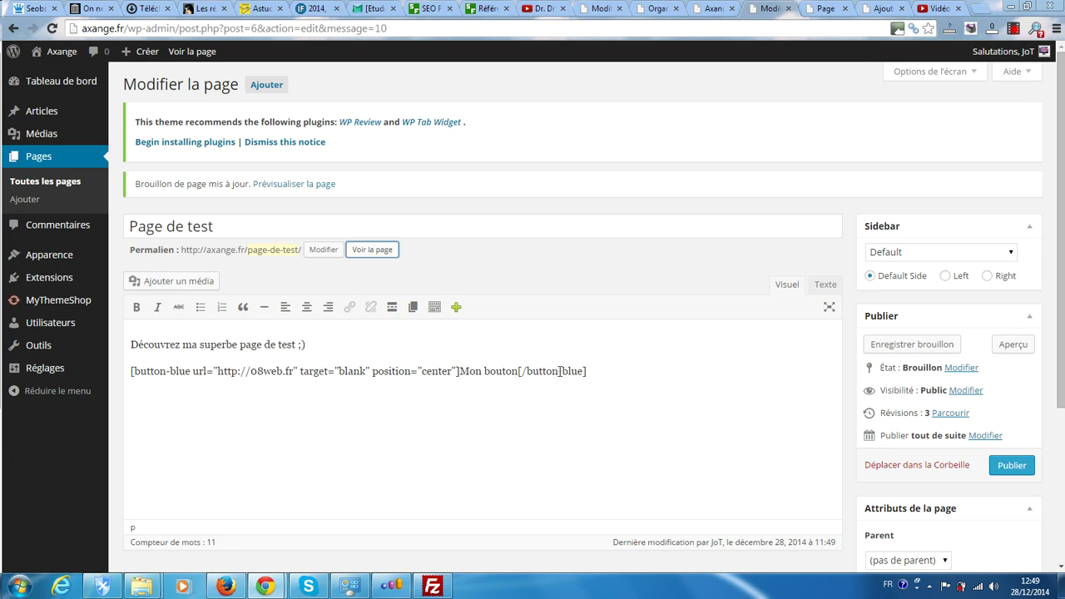
{"action": "left_click", "coordinate": [324, 346]}
{"action": "key", "text": "Return"}
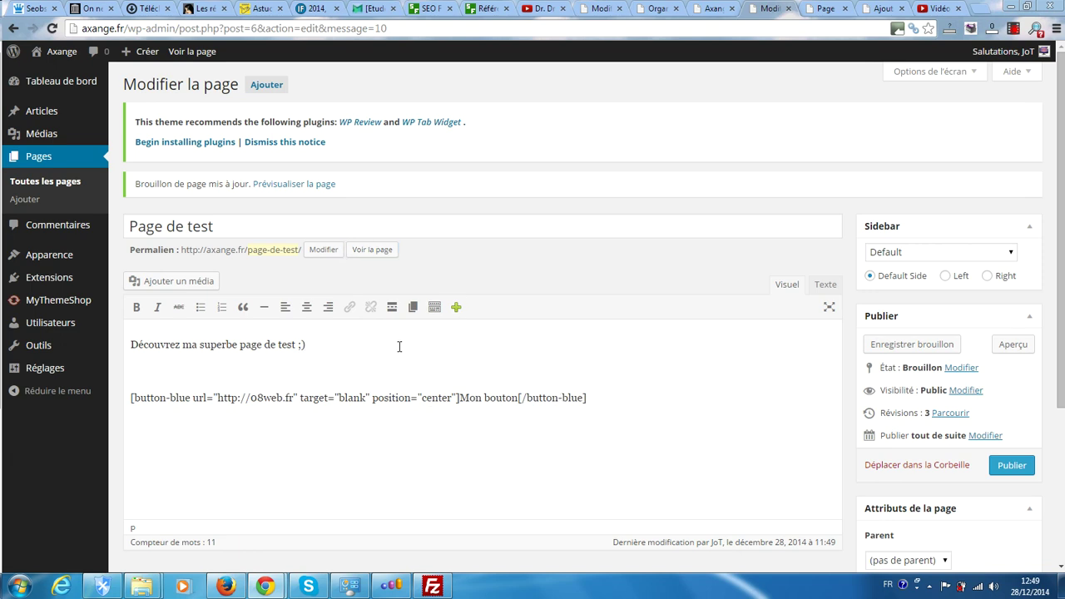
{"action": "left_click", "coordinate": [456, 308]}
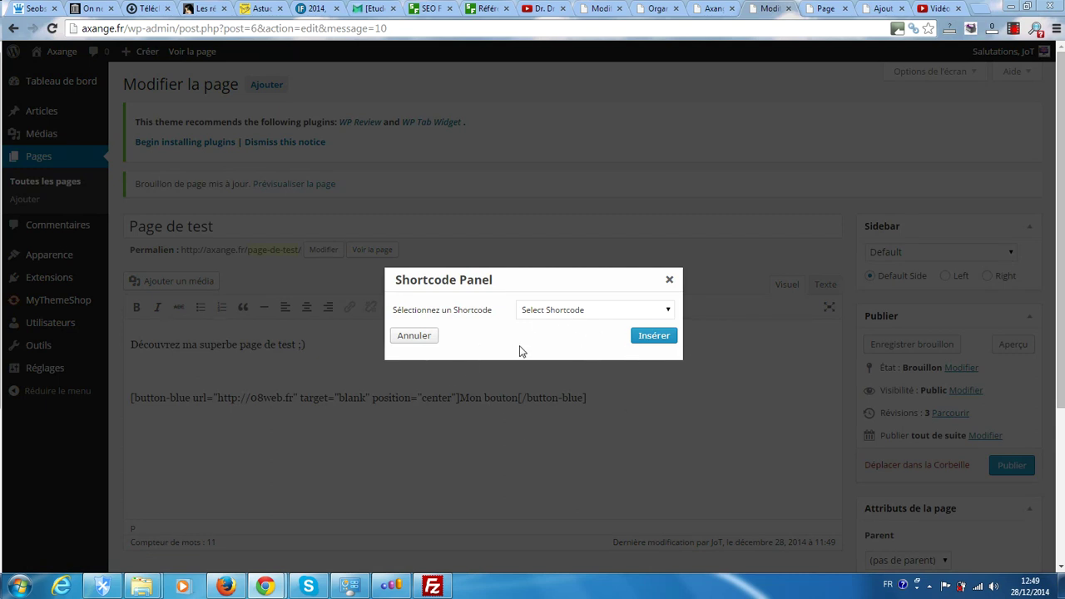
{"action": "left_click", "coordinate": [406, 338]}
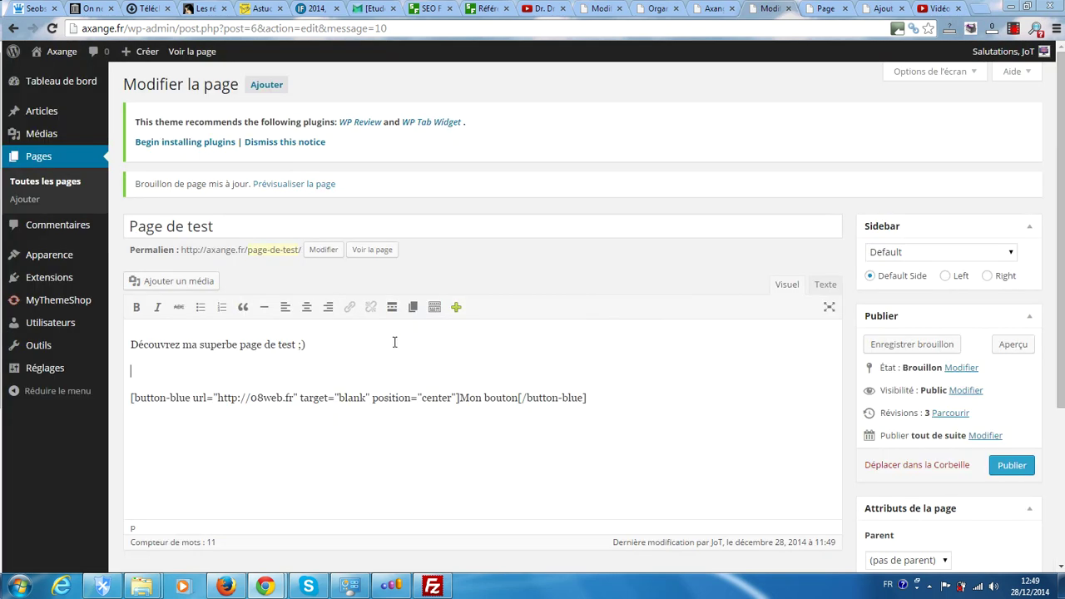
{"action": "key", "text": "BackSpace"}
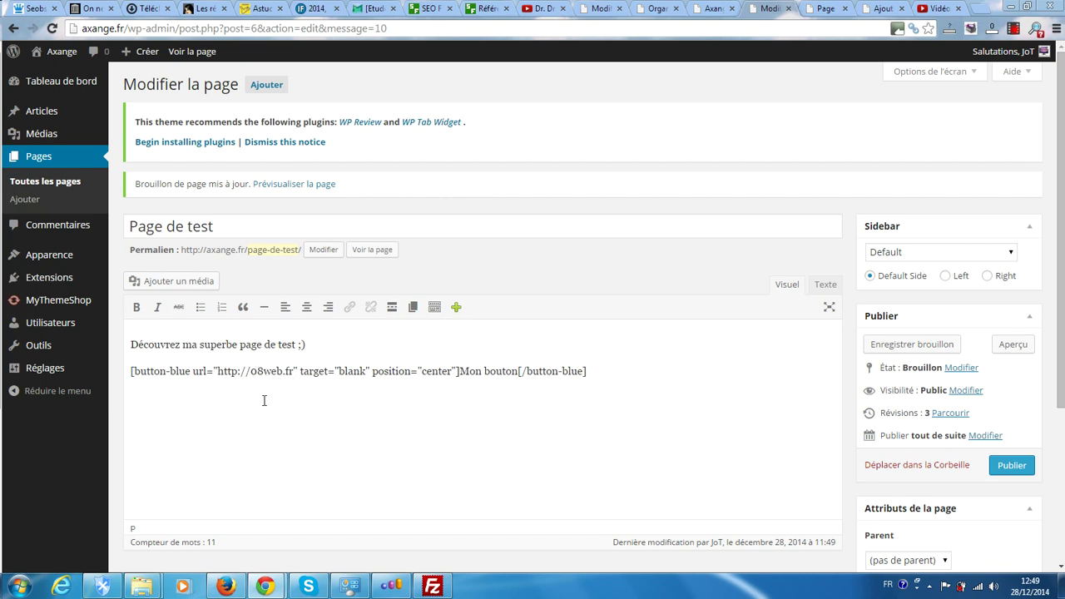
{"action": "left_click", "coordinate": [251, 372]}
{"action": "type", "text": "www"}
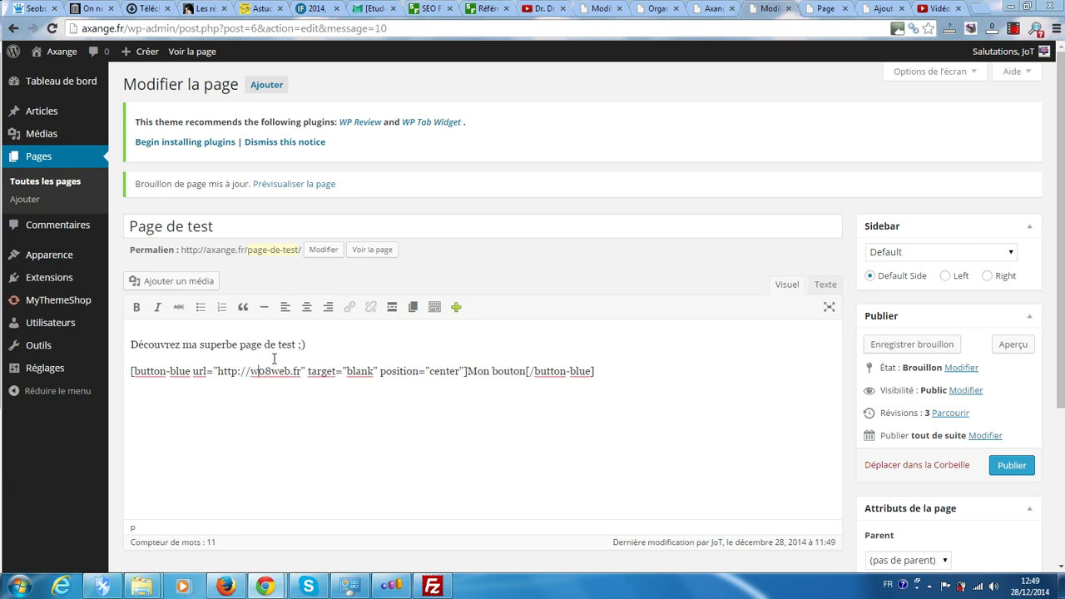
{"action": "type", "text": "."}
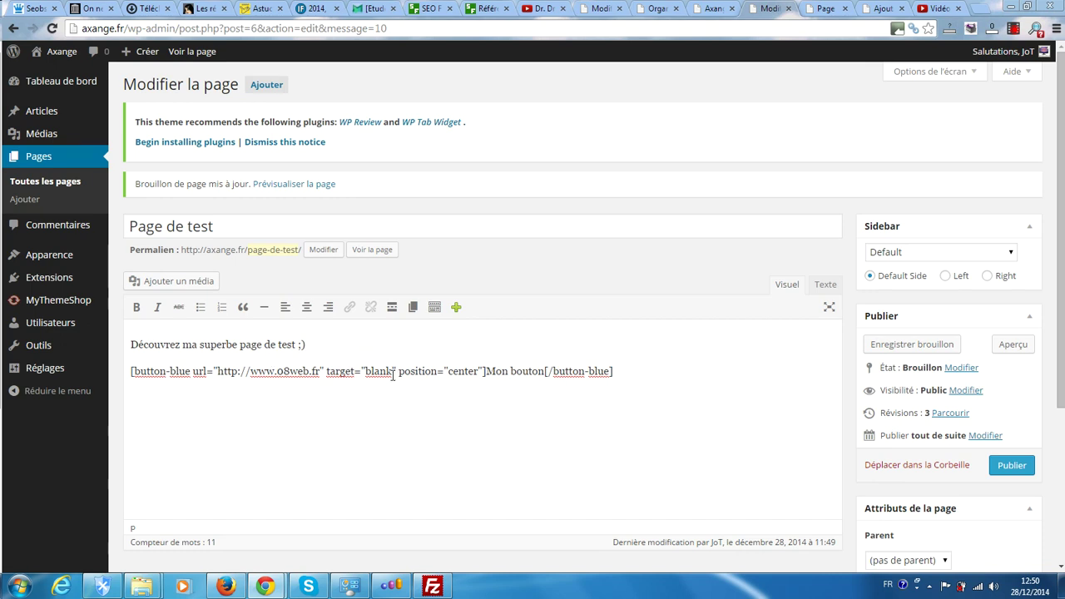
Set the button shortcode's target to "self" and its position to "left".
{"action": "left_click_drag", "start_coordinate": [389, 372], "coordinate": [366, 372]}
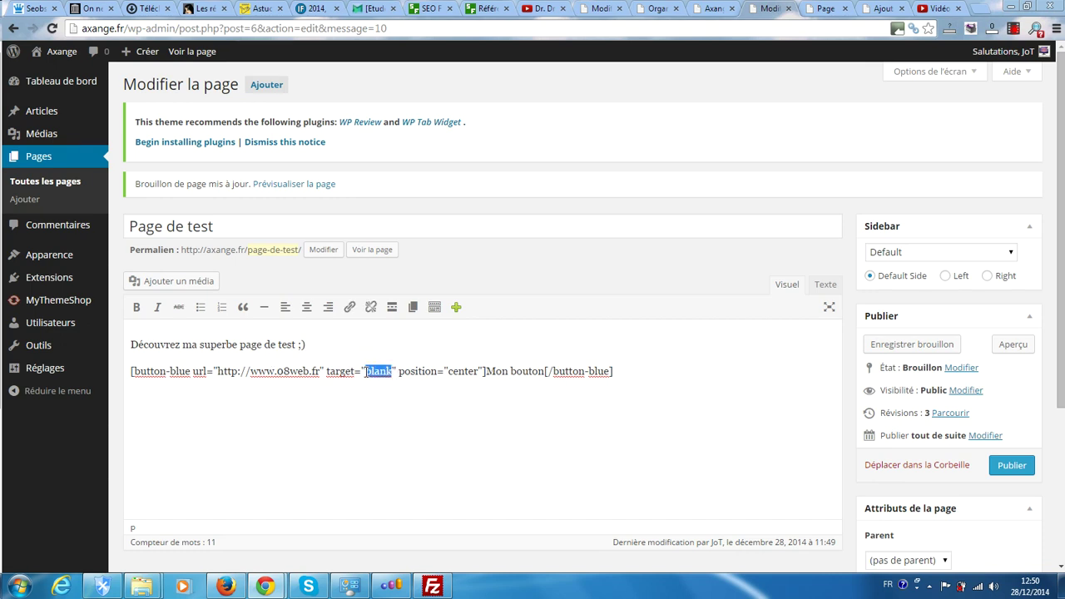
{"action": "type", "text": "sel"}
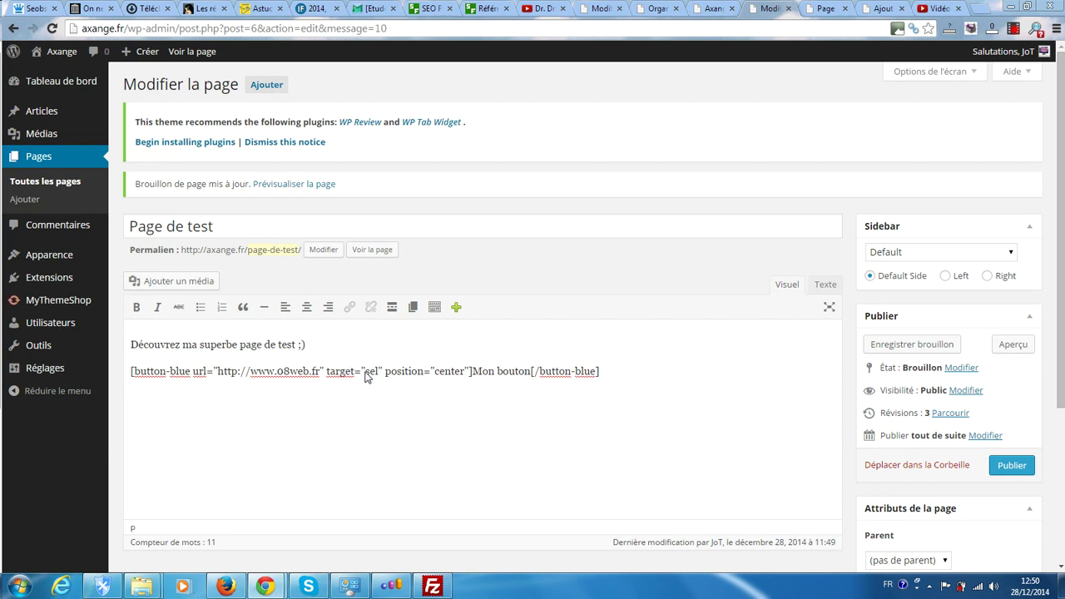
{"action": "type", "text": "f"}
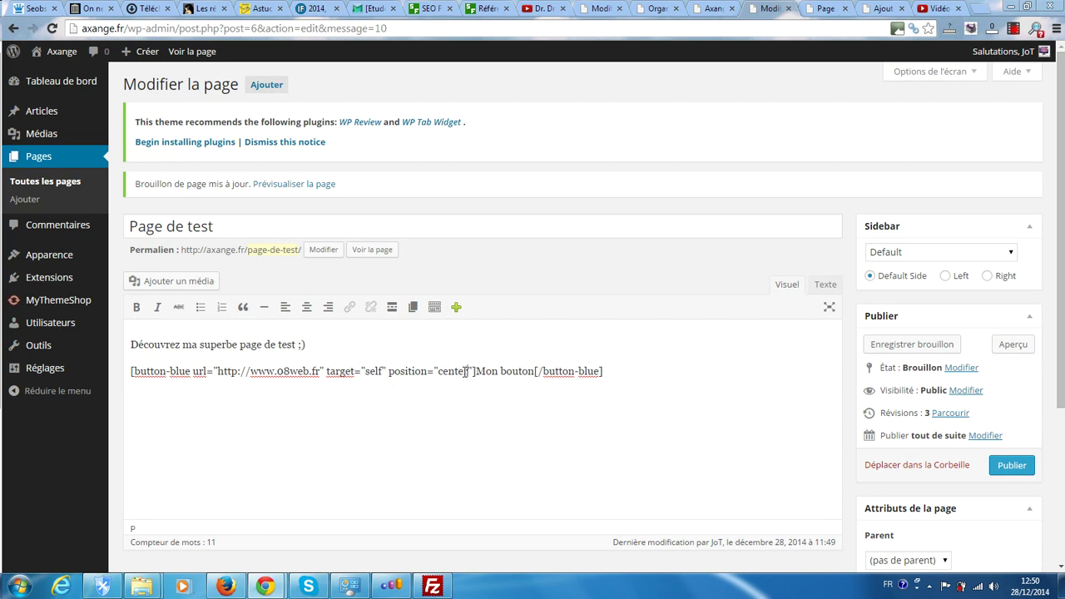
{"action": "left_click_drag", "start_coordinate": [466, 371], "coordinate": [438, 371]}
{"action": "type", "text": "left"}
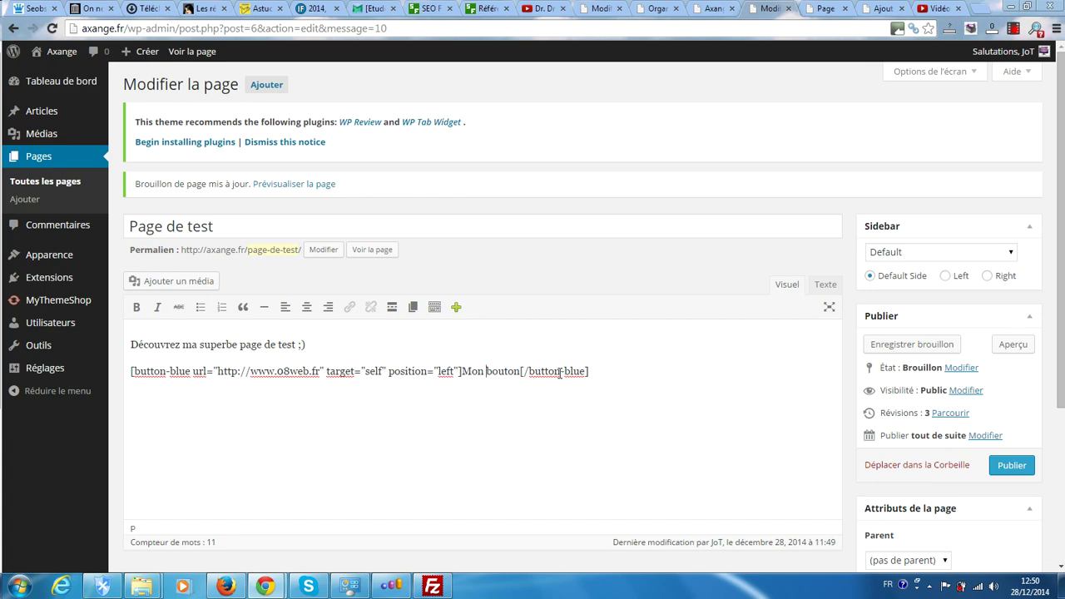
Change the button text to "Mon beau bouton" and the shortcode's closing tag to button-red.
{"action": "type", "text": "beau"}
{"action": "left_click_drag", "start_coordinate": [609, 371], "coordinate": [589, 372]}
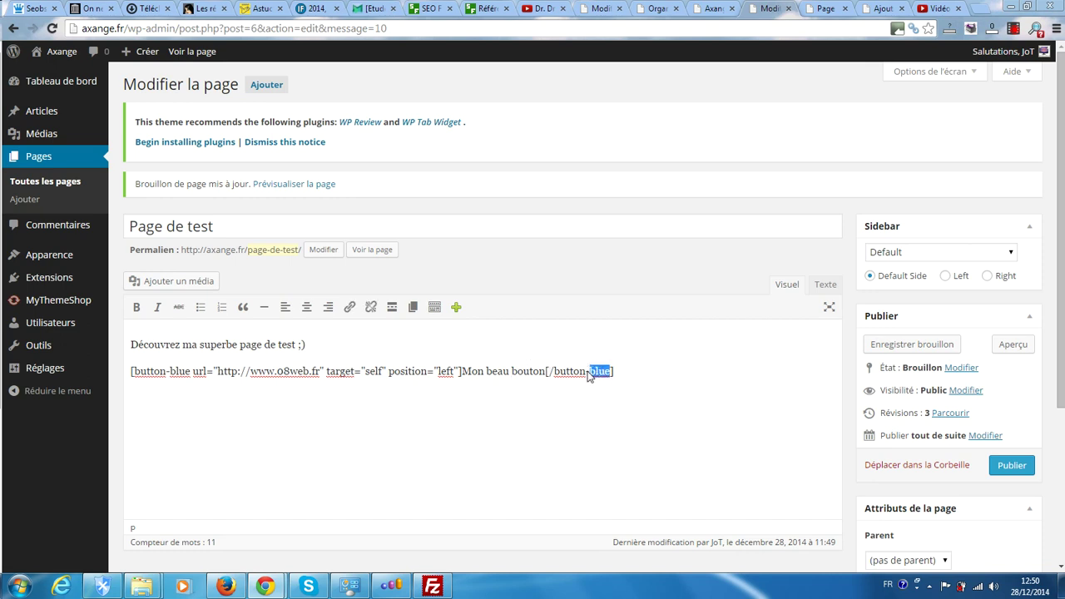
{"action": "type", "text": "red"}
Save the edited draft and reload the page preview to check the modified button.
{"action": "left_click", "coordinate": [906, 347]}
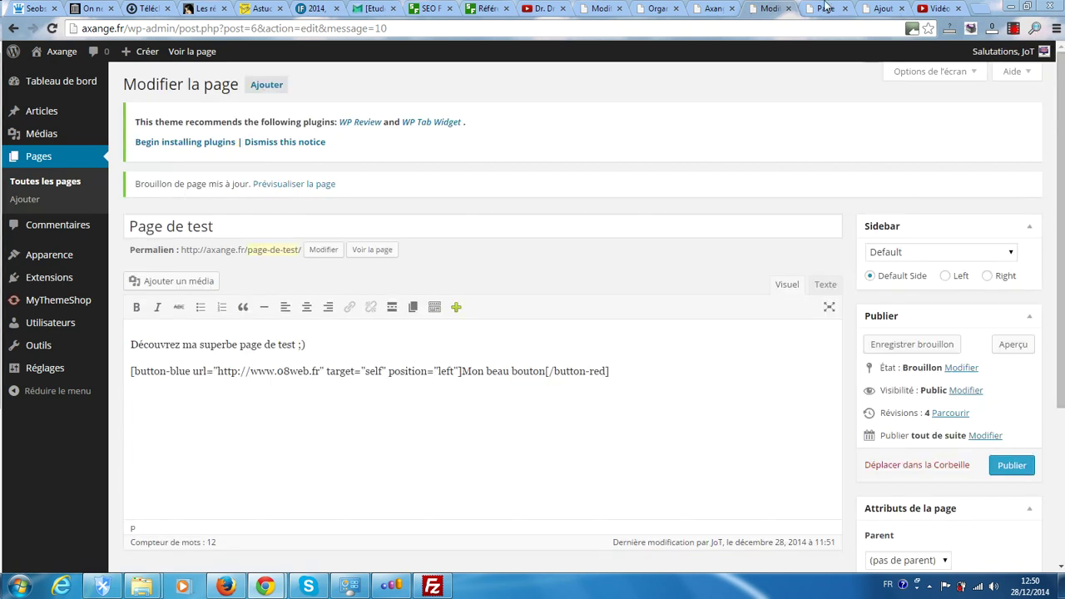
{"action": "left_click", "coordinate": [820, 8]}
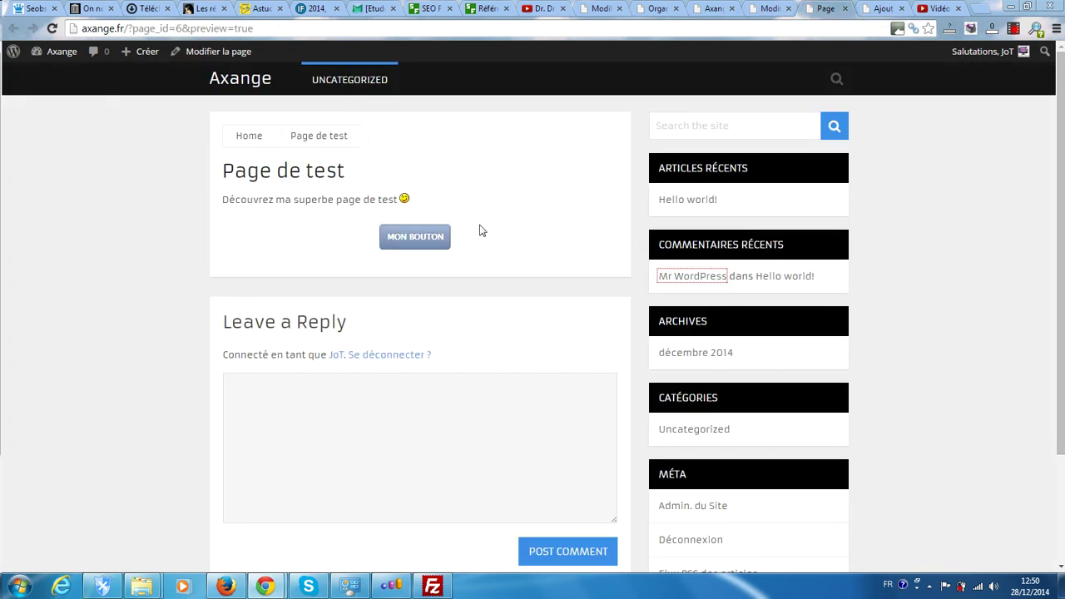
{"action": "left_click", "coordinate": [52, 30]}
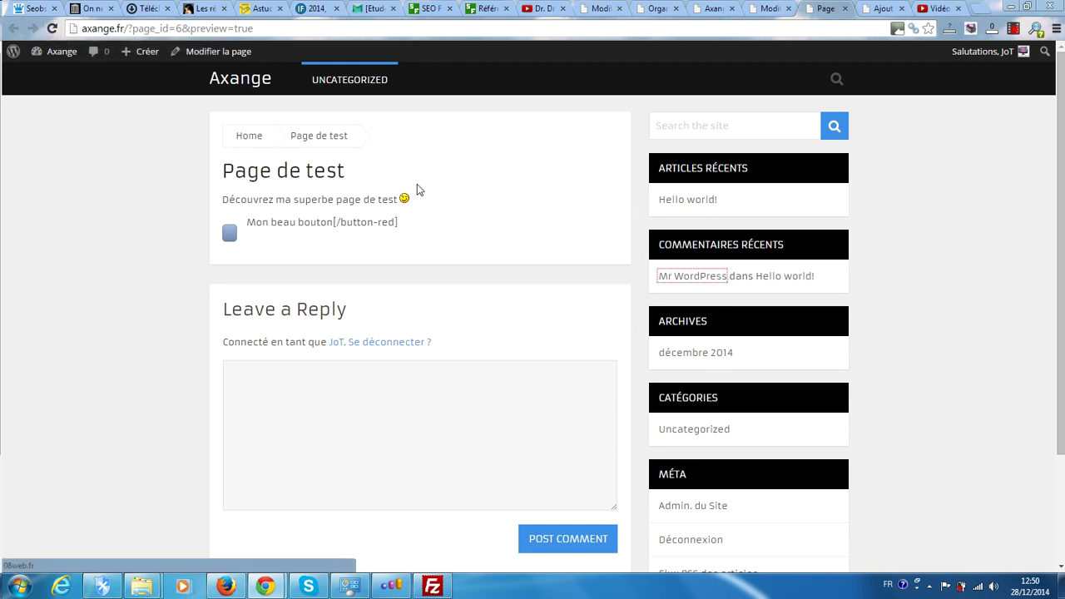
Return to the page editor and change the shortcode's opening tag to button-red.
{"action": "left_click", "coordinate": [773, 8]}
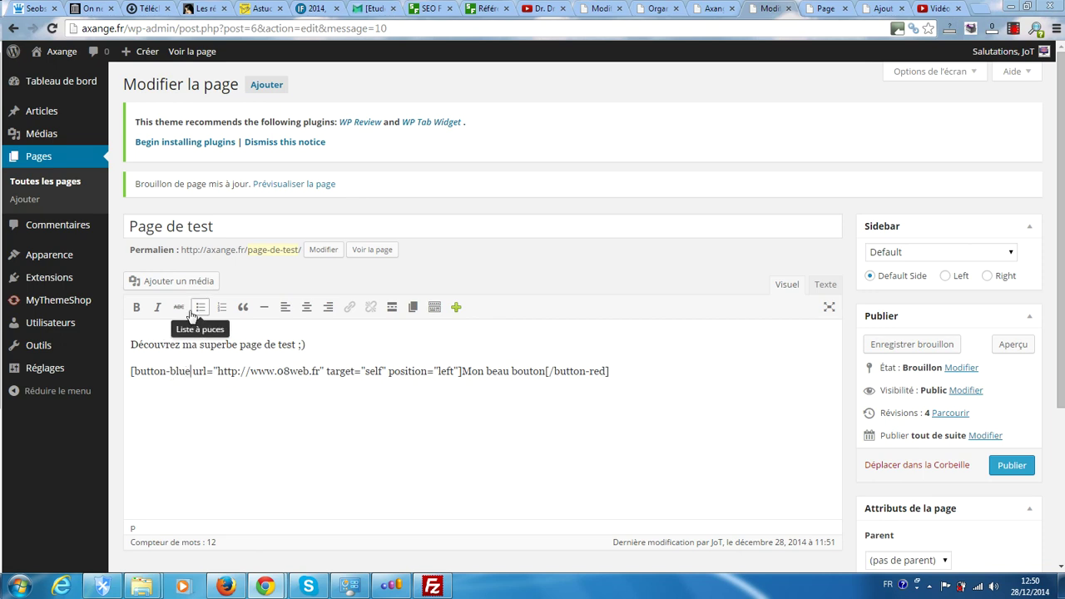
{"action": "key", "text": "BackSpace"}
{"action": "key", "text": "BackSpace"}
{"action": "key", "text": "BackSpace"}
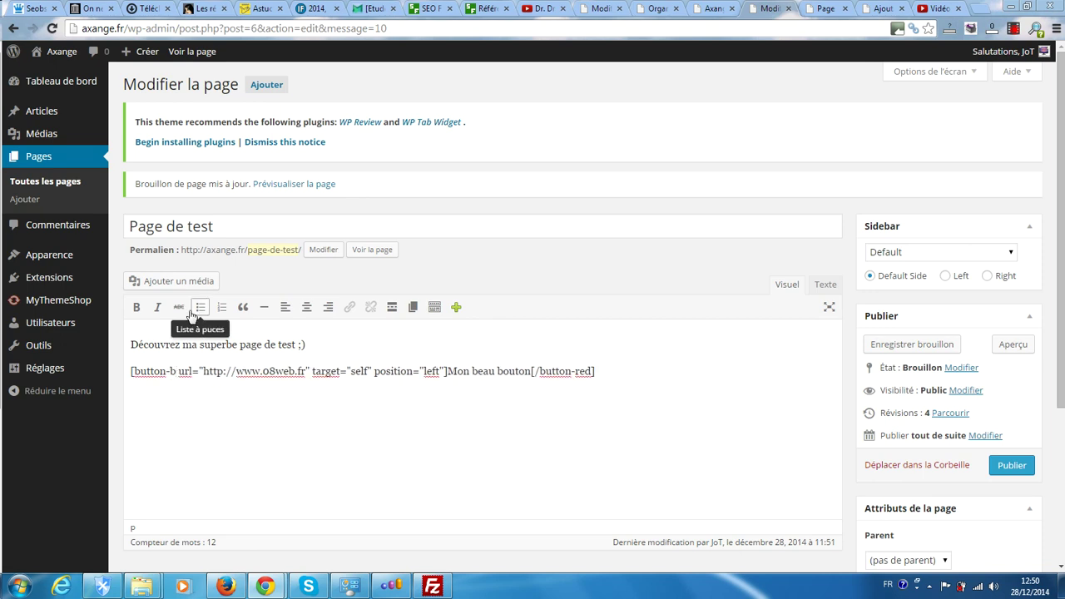
{"action": "key", "text": "BackSpace"}
{"action": "type", "text": "red"}
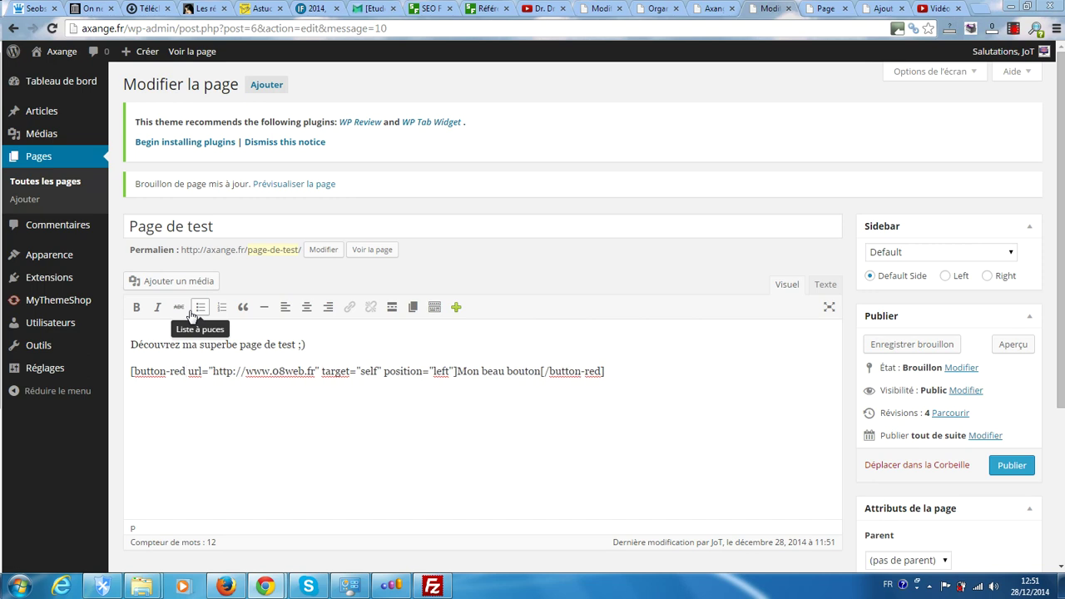
Save the draft with the corrected opening tag and reload the page preview.
{"action": "left_click", "coordinate": [907, 345]}
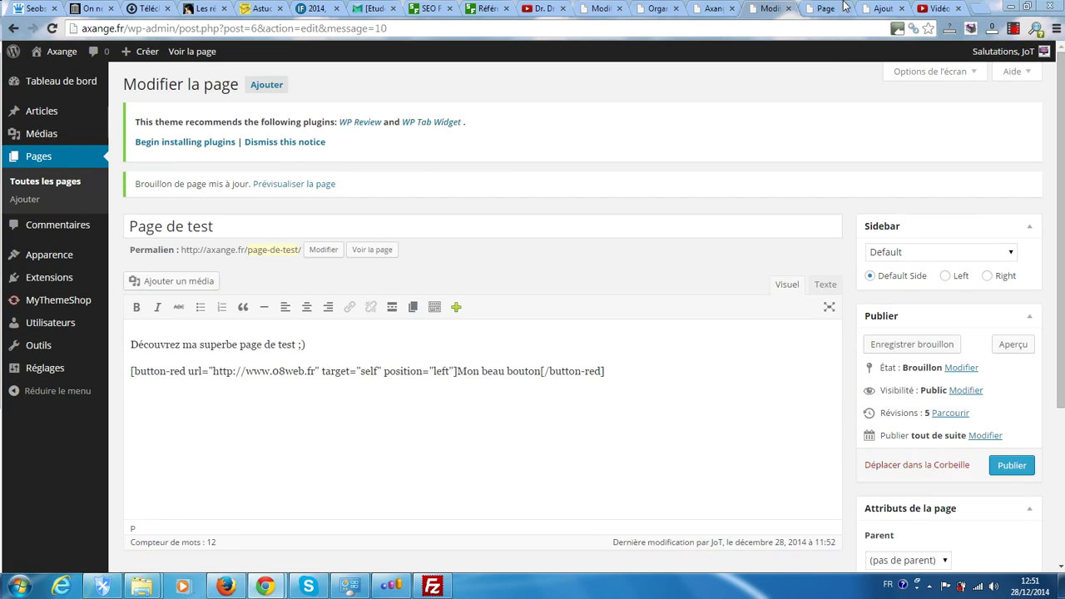
{"action": "left_click", "coordinate": [836, 8]}
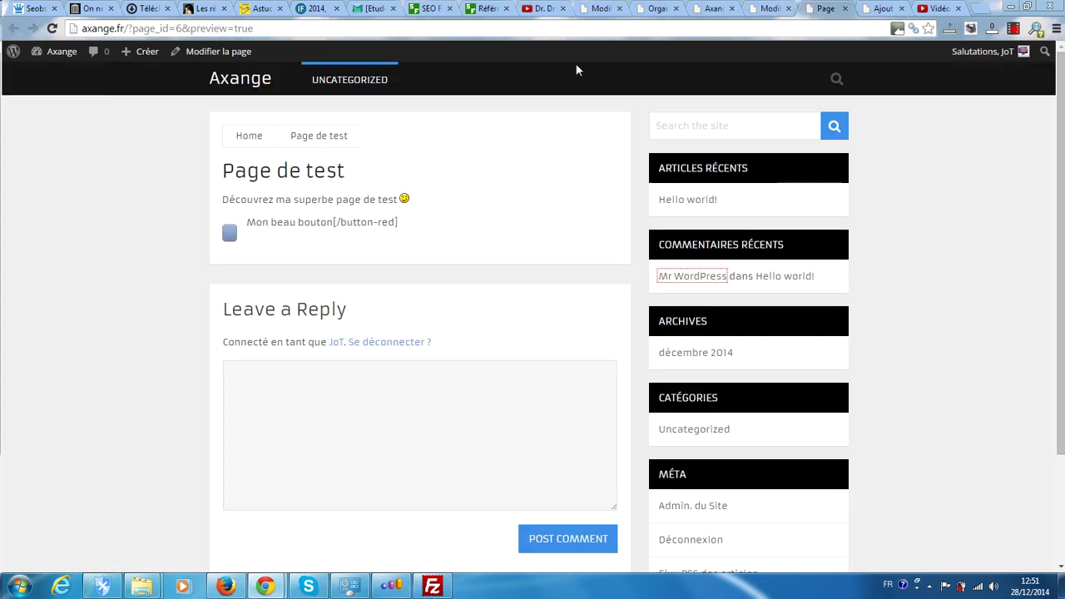
{"action": "left_click", "coordinate": [52, 29]}
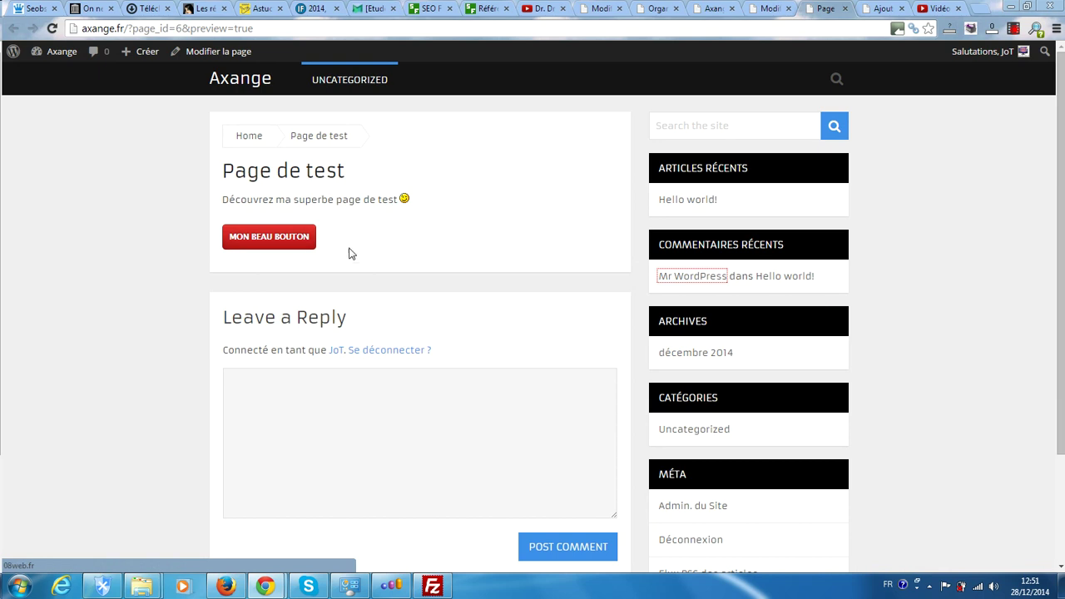
Test the link of the red "Mon beau bouton" button, browse the linked site and return to the page editor.
{"action": "left_click", "coordinate": [255, 239]}
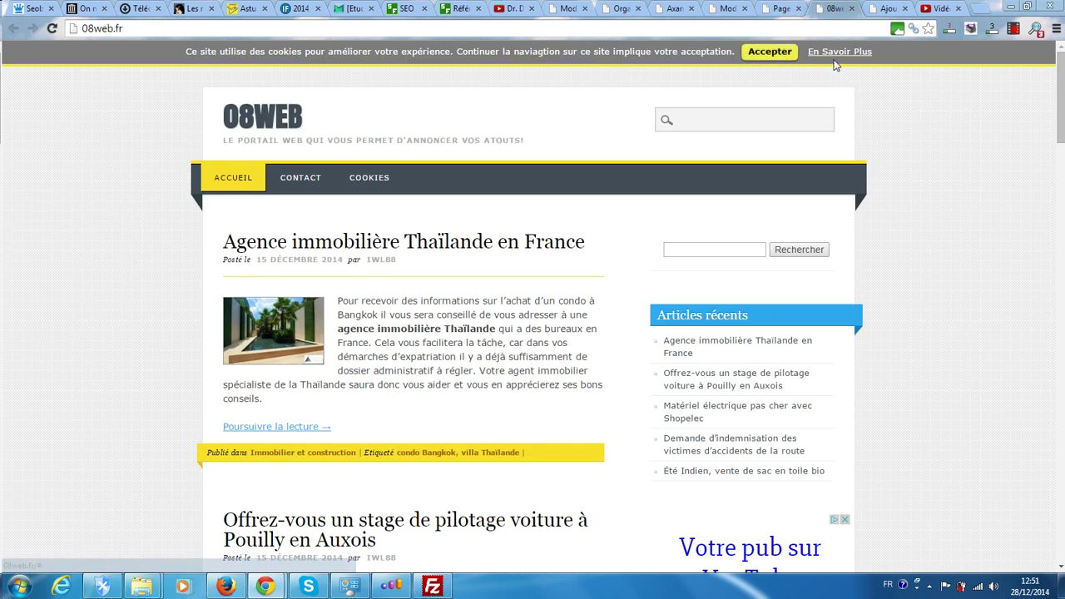
{"action": "scroll", "coordinate": [882, 133], "scroll_direction": "down", "scroll_amount": 2}
{"action": "scroll", "coordinate": [874, 125], "scroll_direction": "down", "scroll_amount": 3}
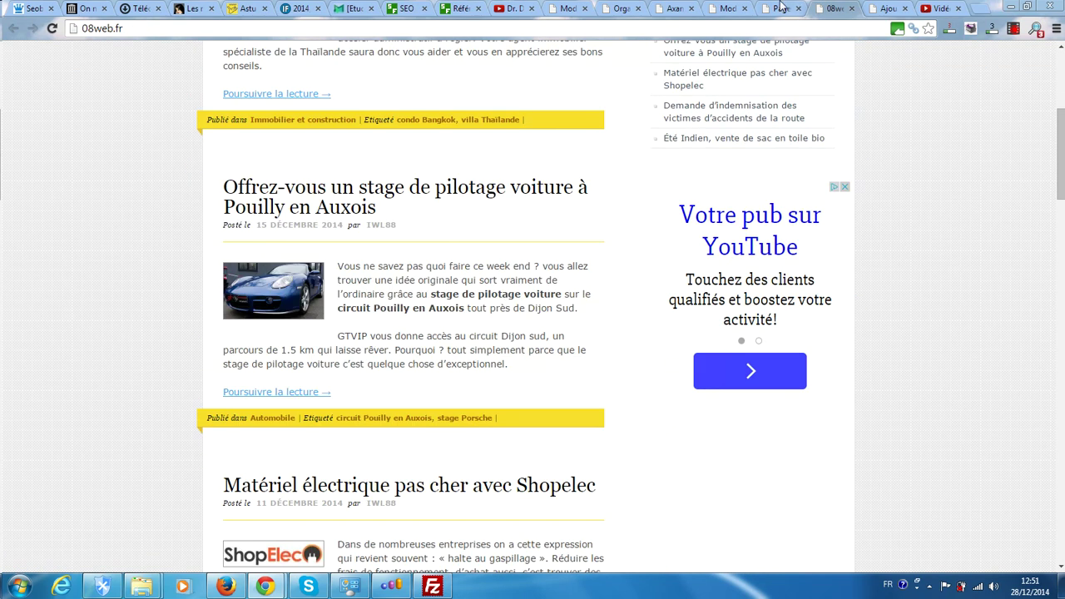
{"action": "key", "text": "ctrl+Page_Up"}
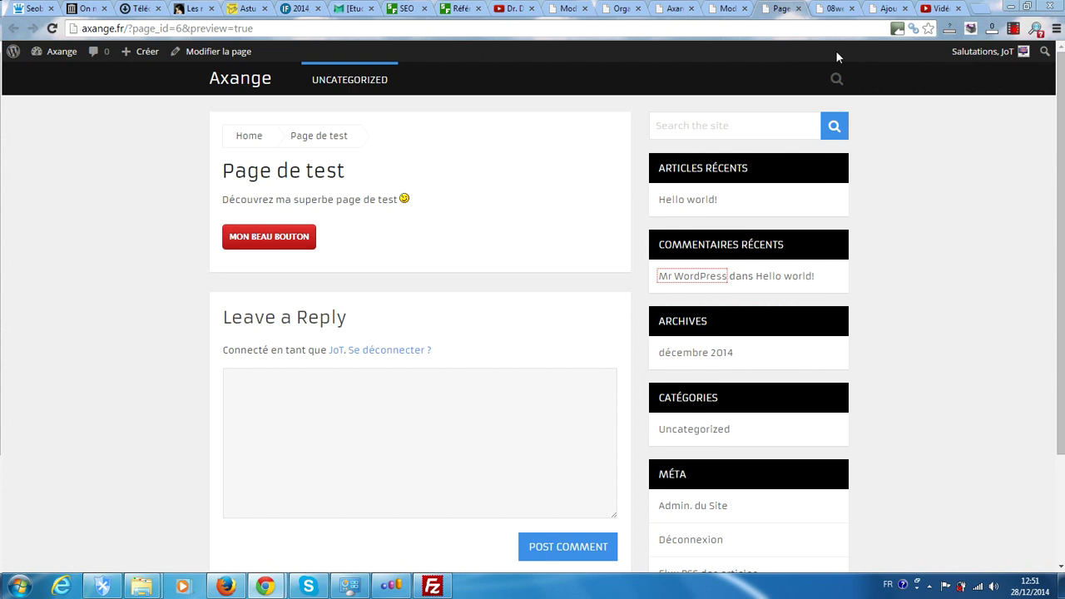
{"action": "left_click", "coordinate": [724, 9]}
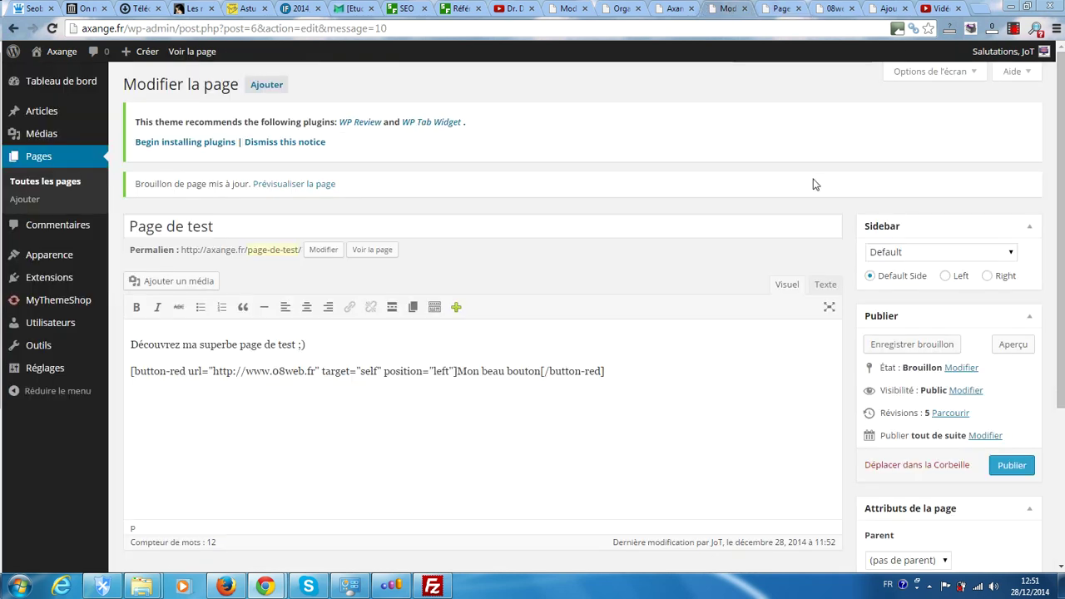